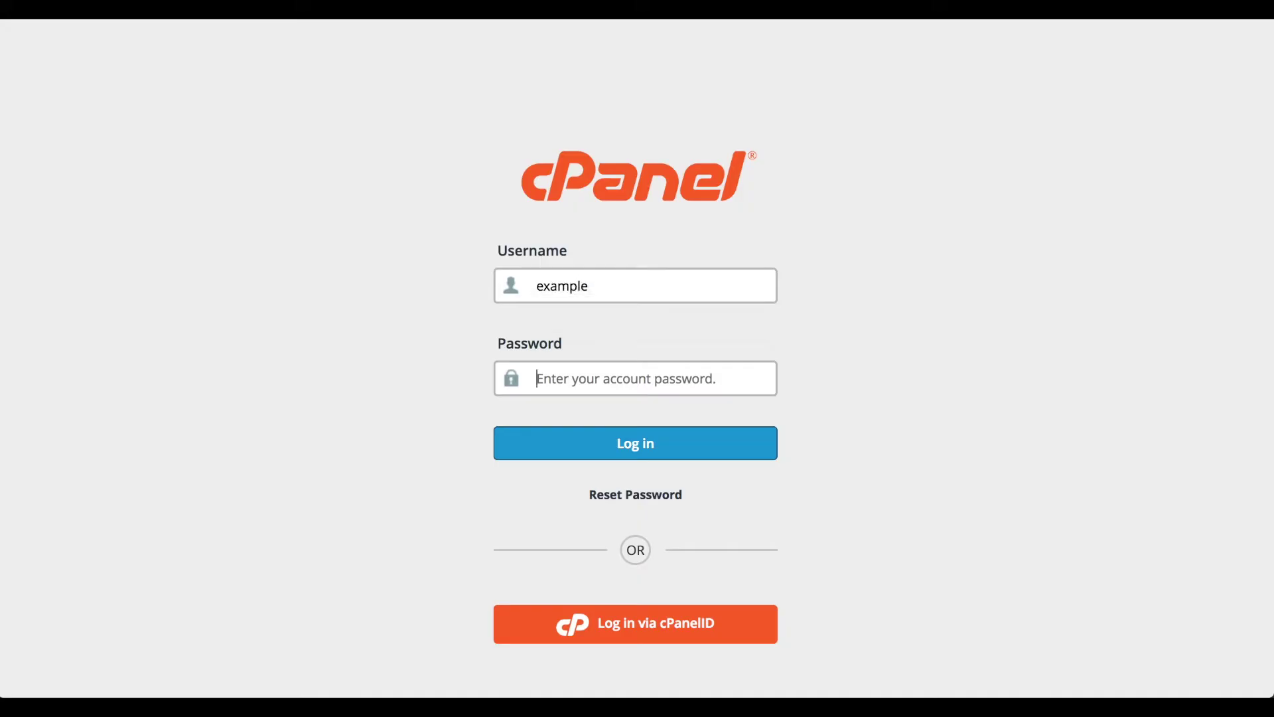
type("*********")
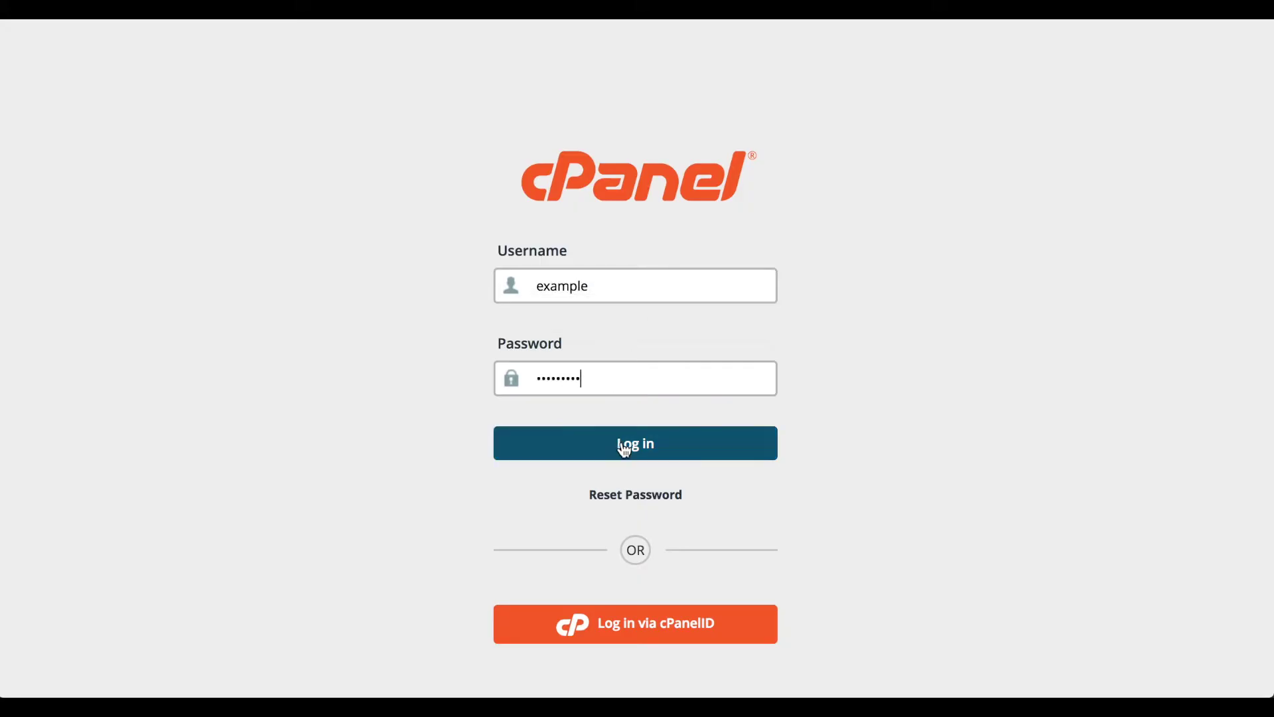
Log in to cPanel and go to Password & Security from the 'example' user menu.
left_click(622, 445)
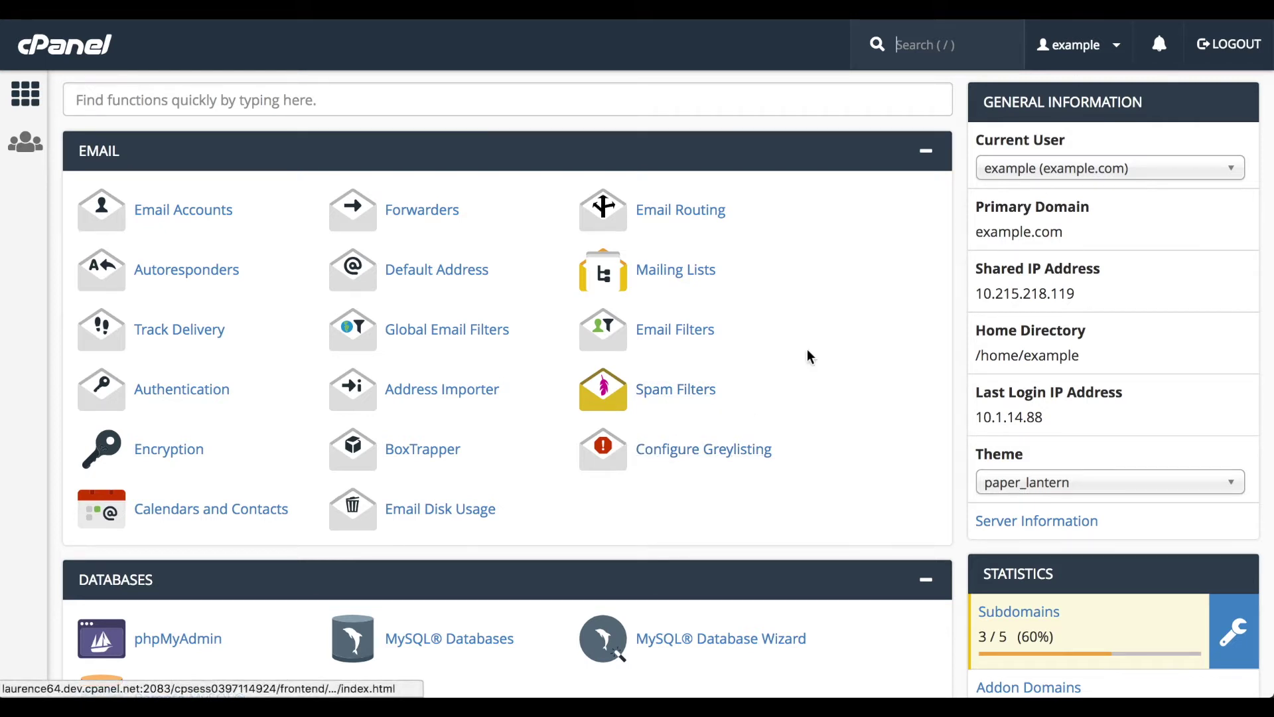
left_click(1083, 42)
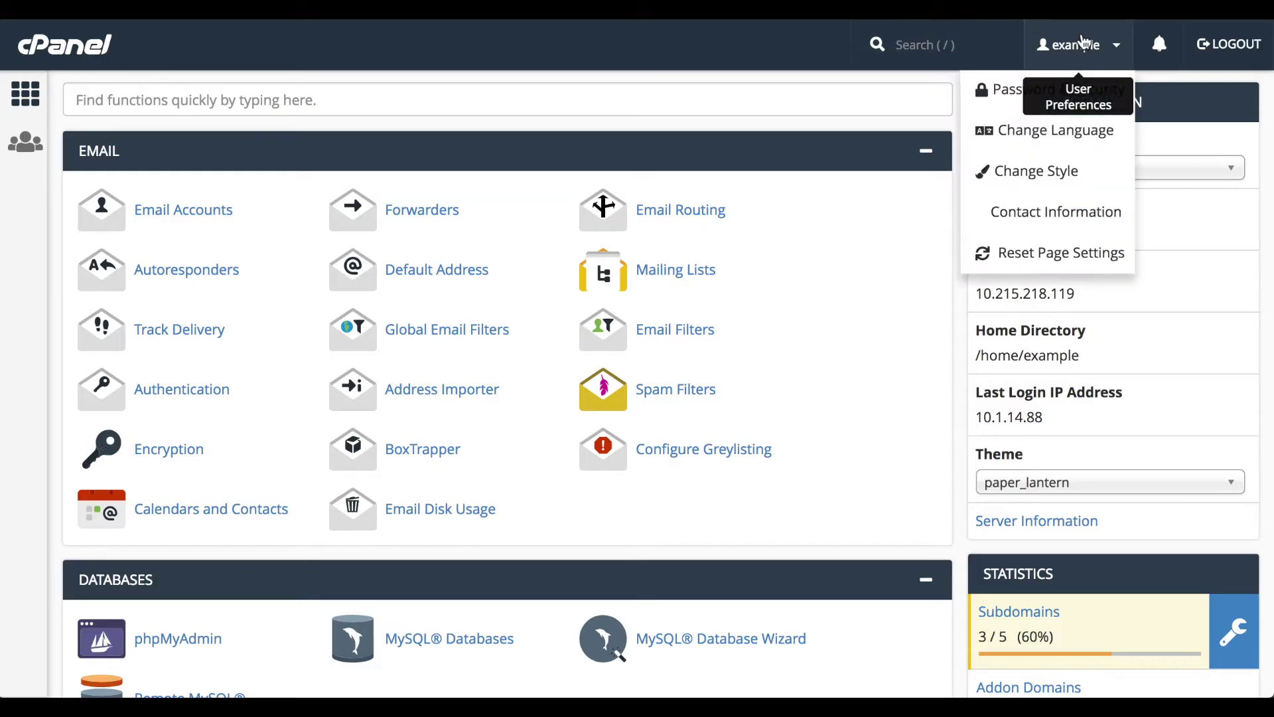
left_click(1008, 90)
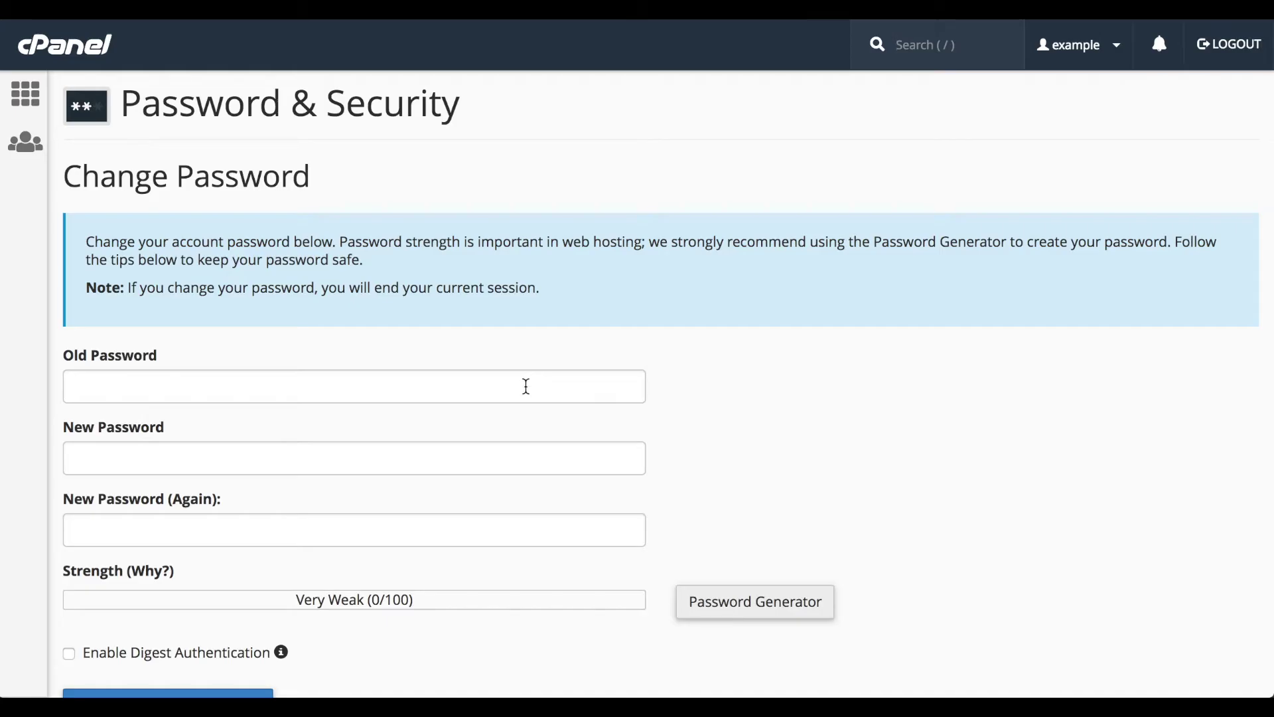
Fill in the old password, then the new password and its confirmation.
left_click(526, 386)
type("••••")
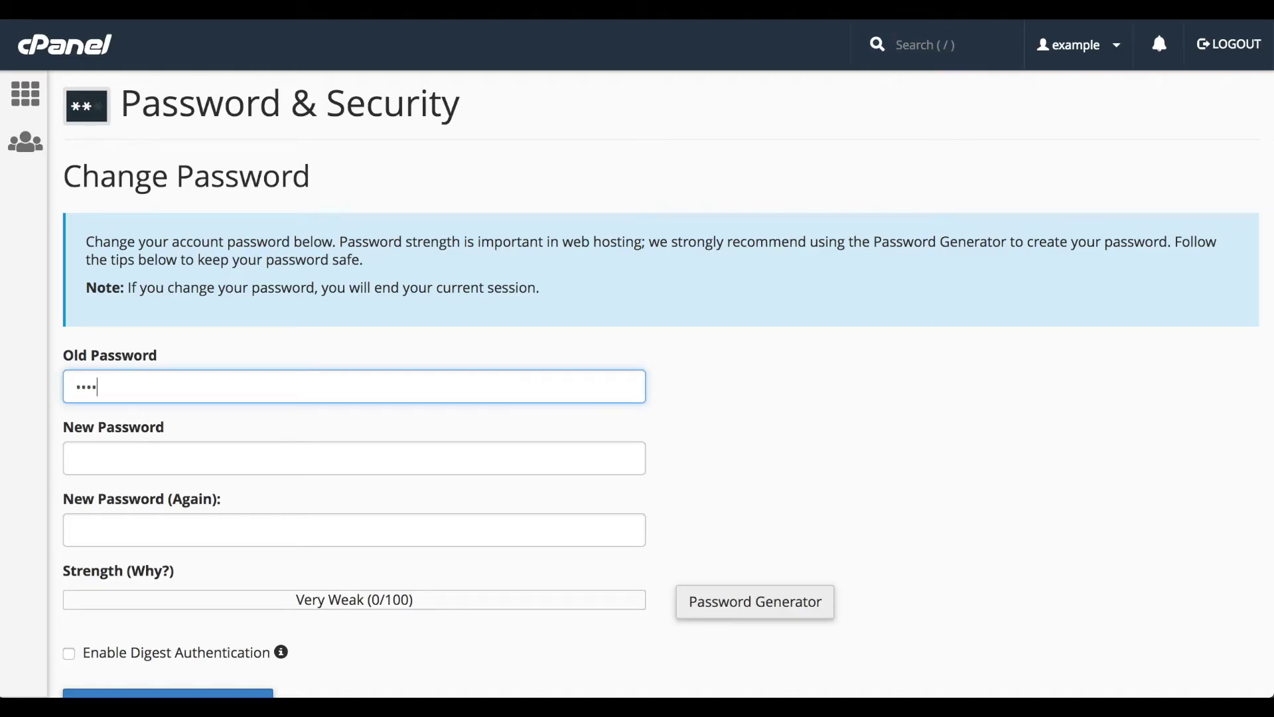
type("•••••")
key("Tab")
type("••••")
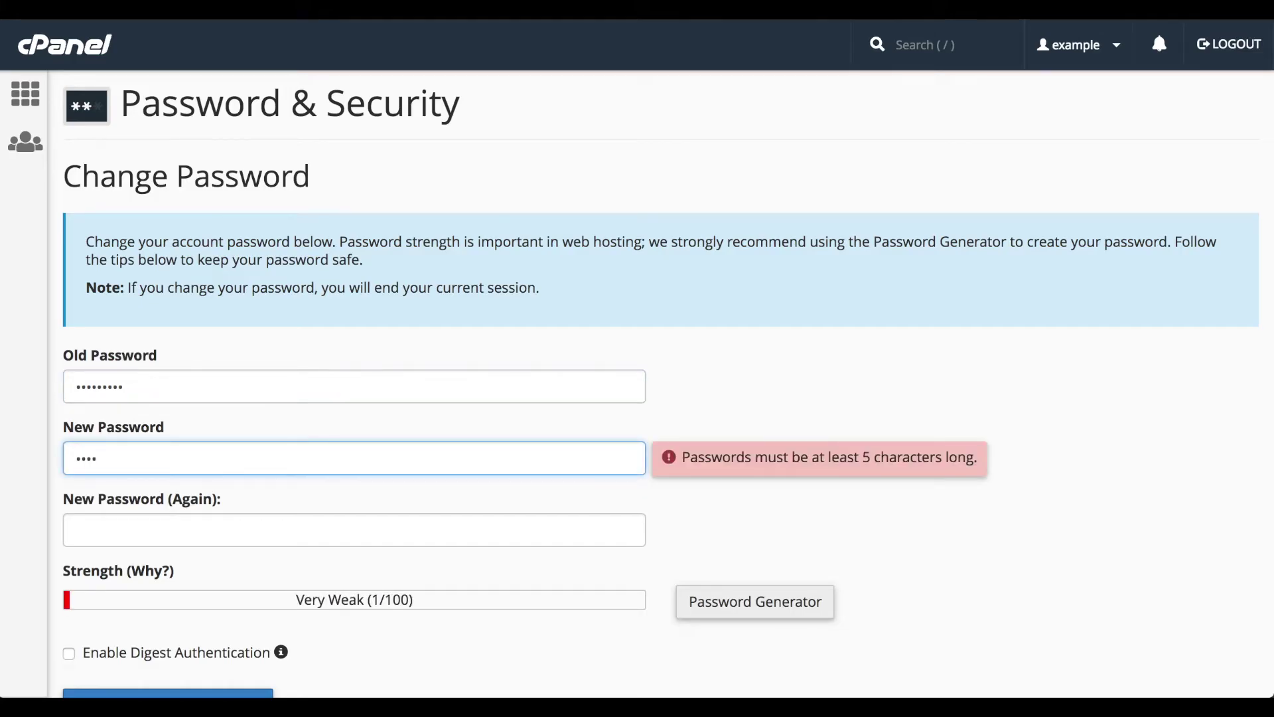
type("••••")
key("Tab")
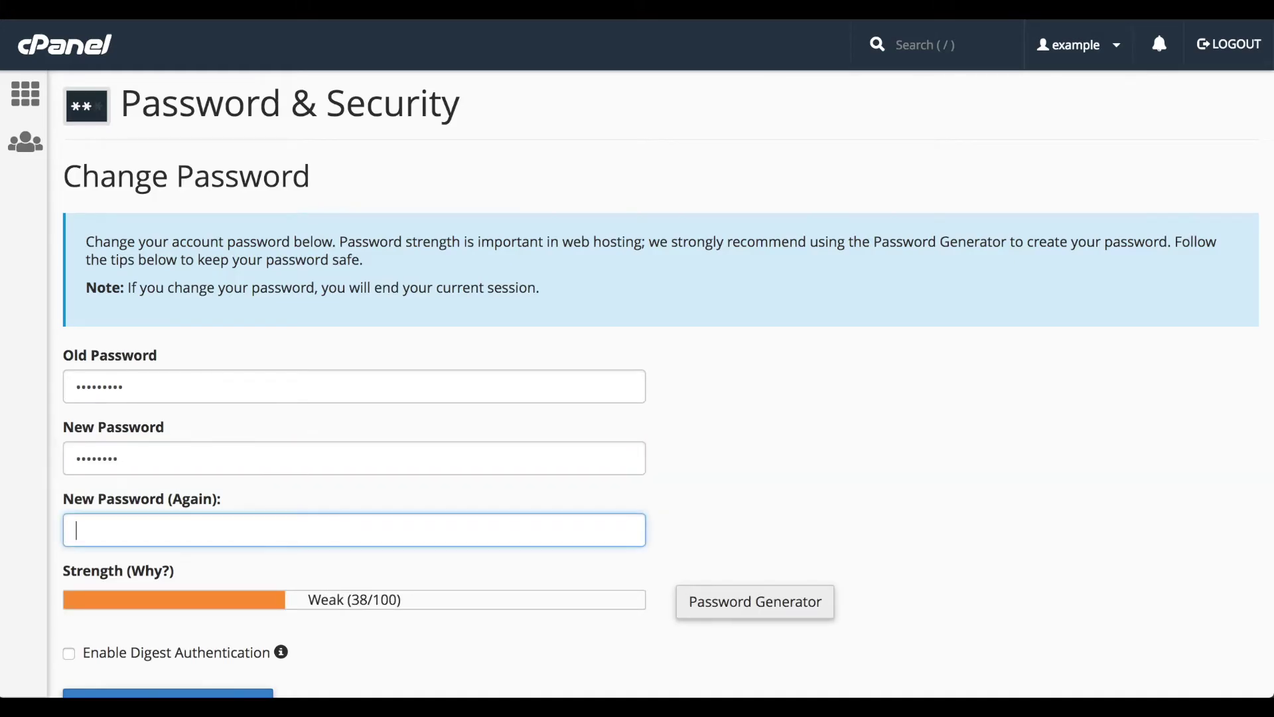
type("•••••")
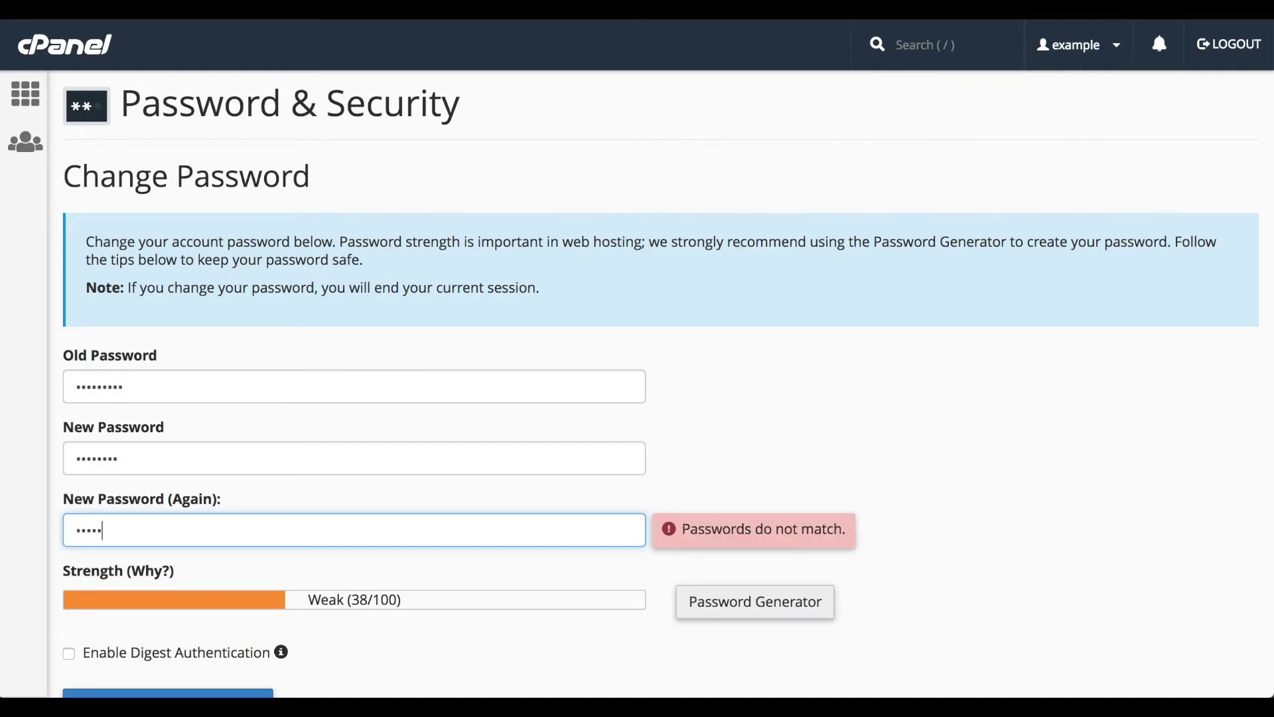
type("•••")
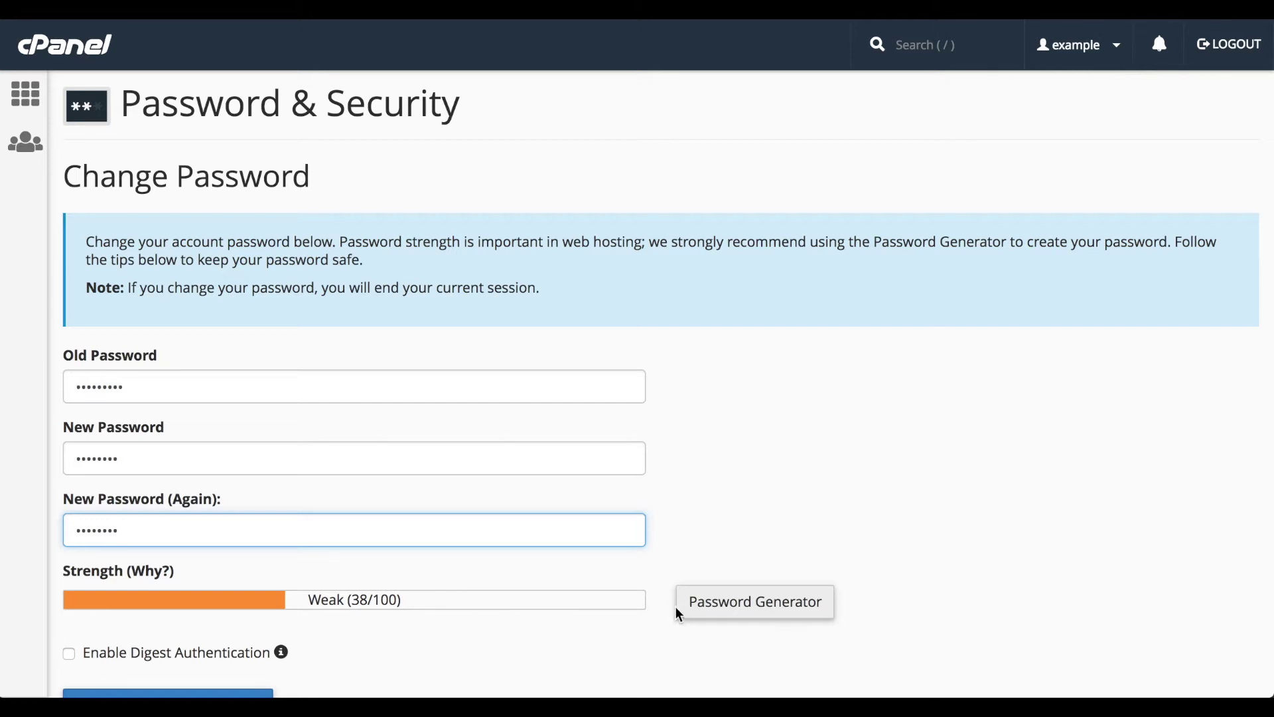
left_click(726, 612)
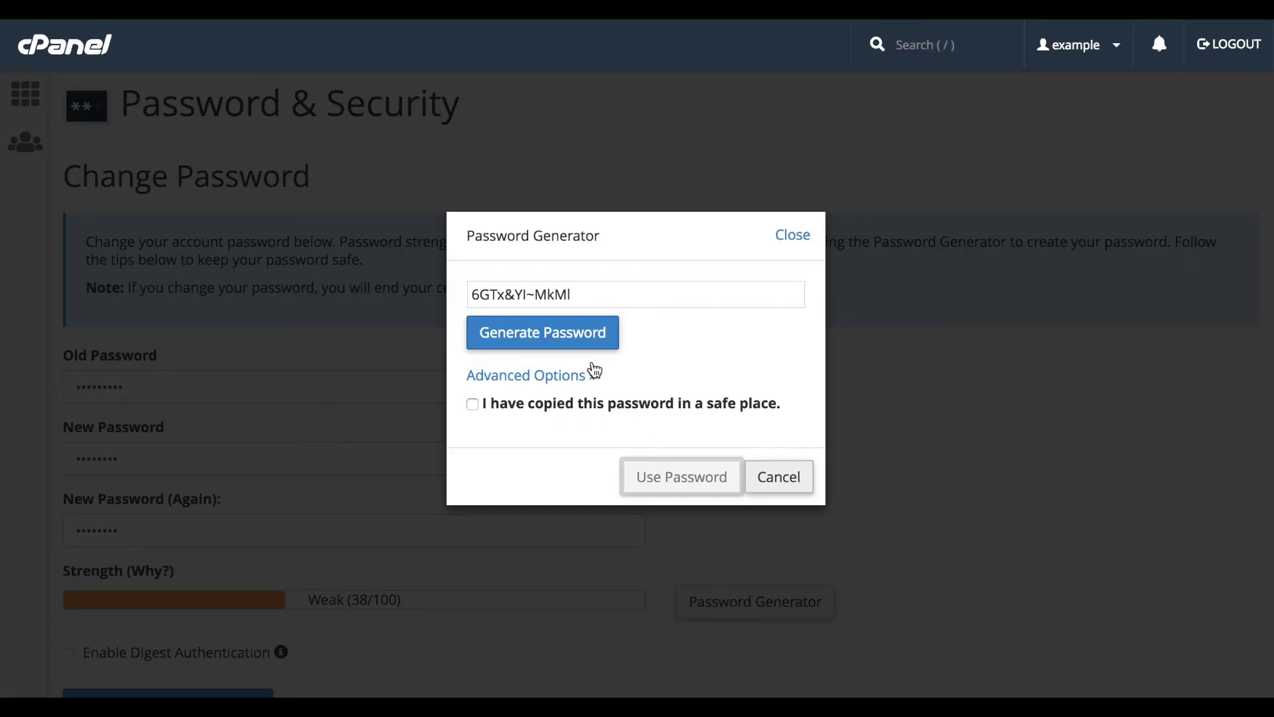
left_click(573, 342)
left_click(573, 343)
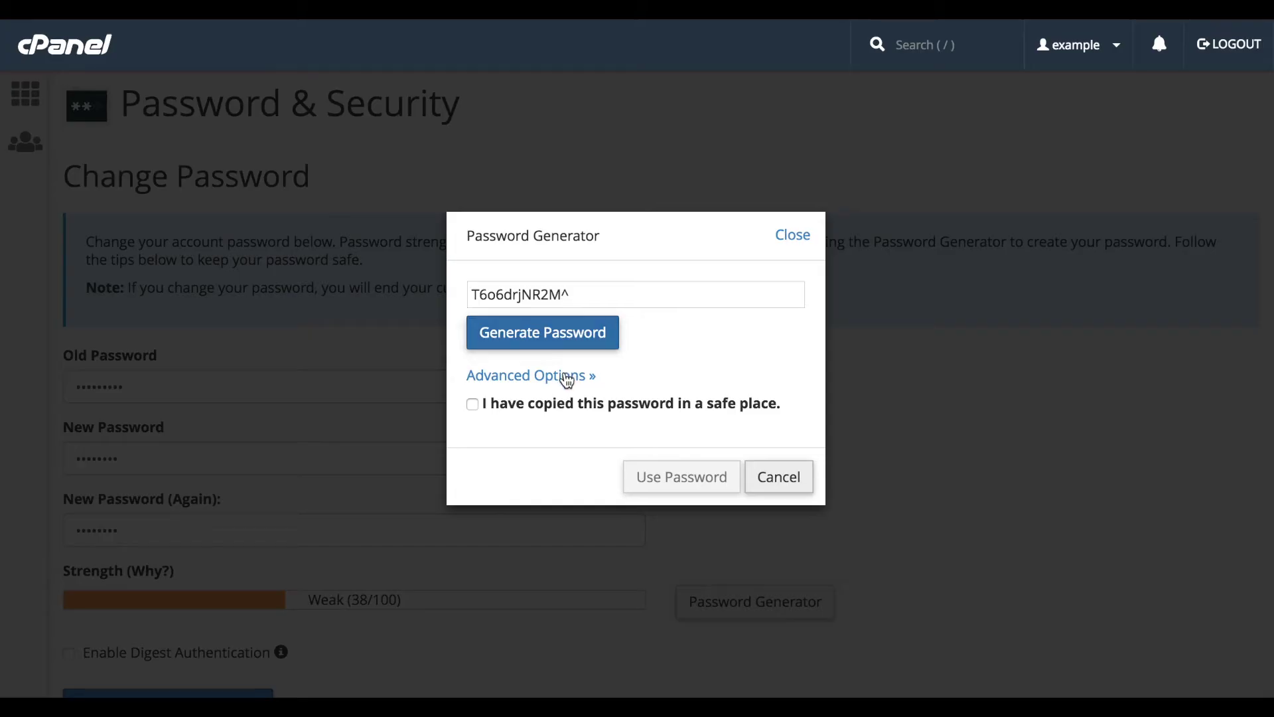
left_click(566, 381)
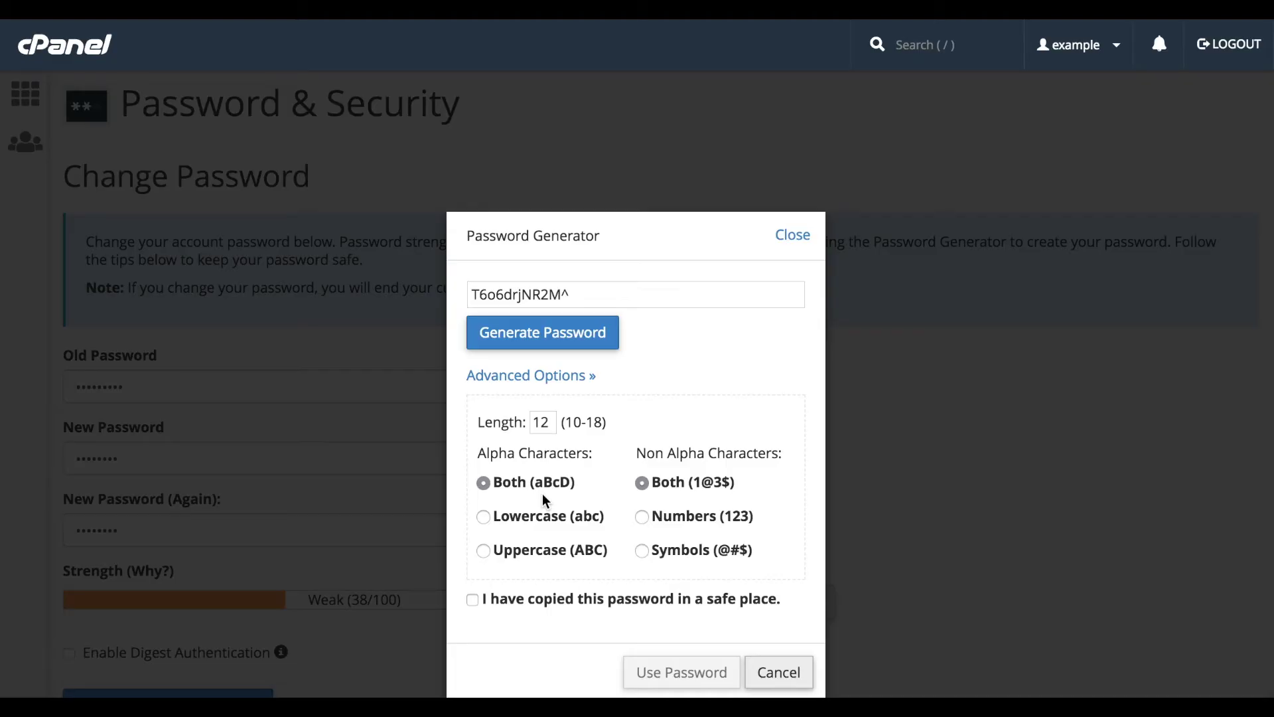
left_click(528, 608)
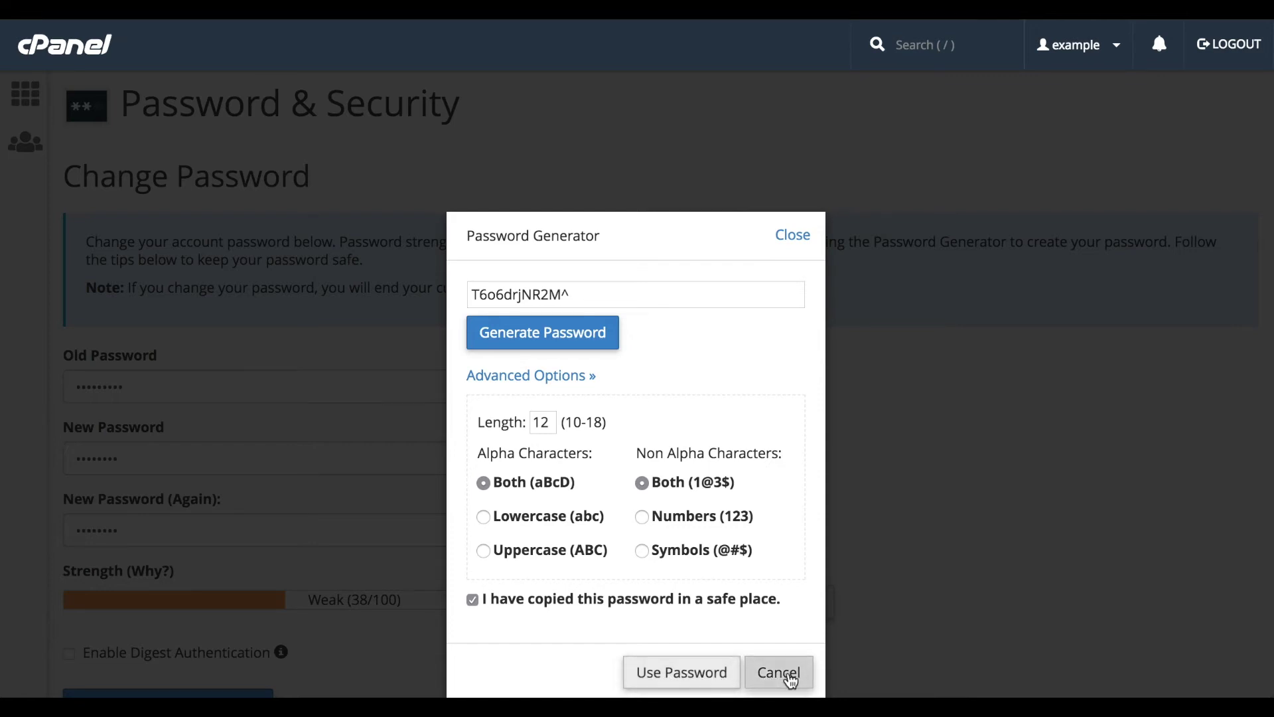
left_click(779, 673)
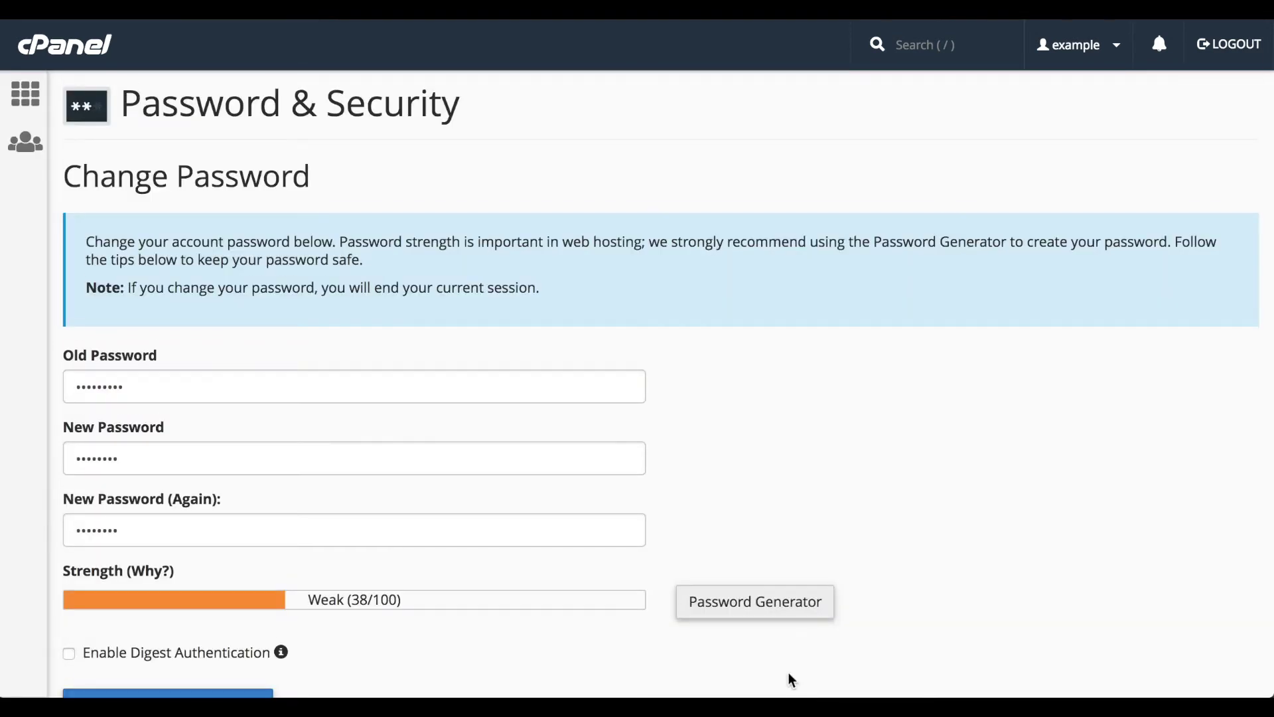
scroll(789, 679, "down", 1)
scroll(789, 680, "down", 2)
scroll(789, 681, "down", 2)
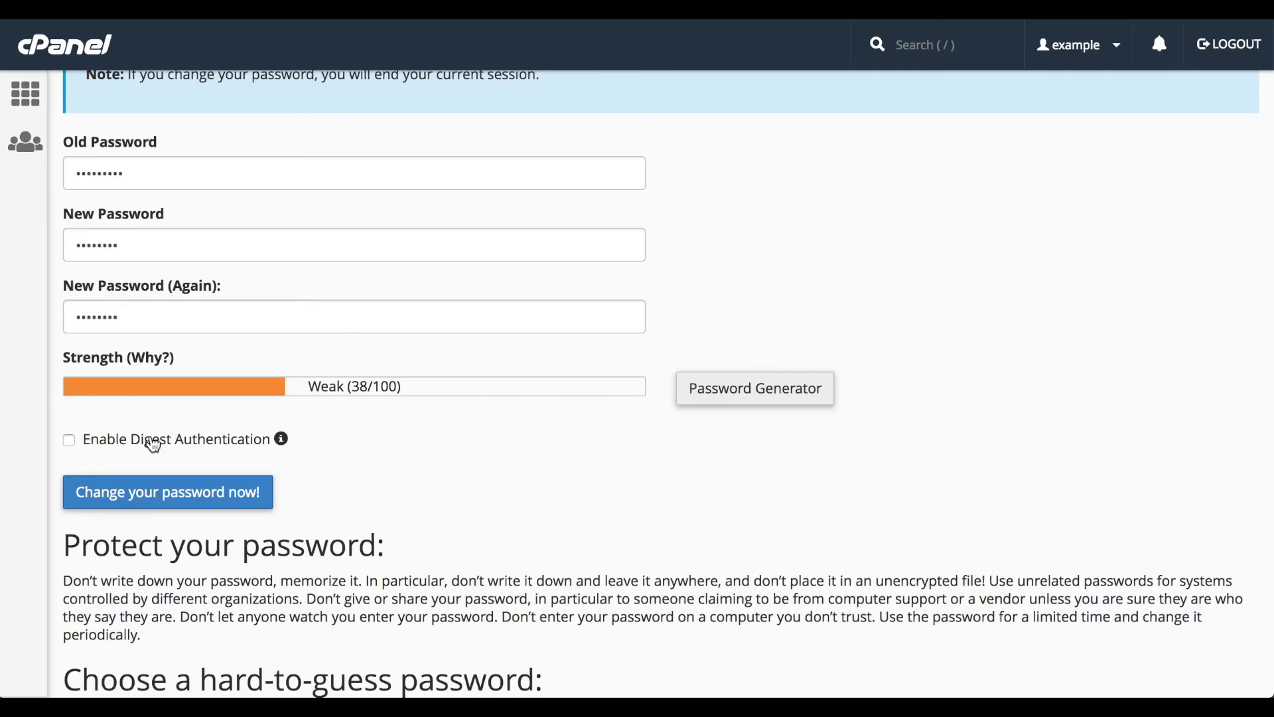
scroll(151, 443, "down", 2)
scroll(152, 440, "down", 2)
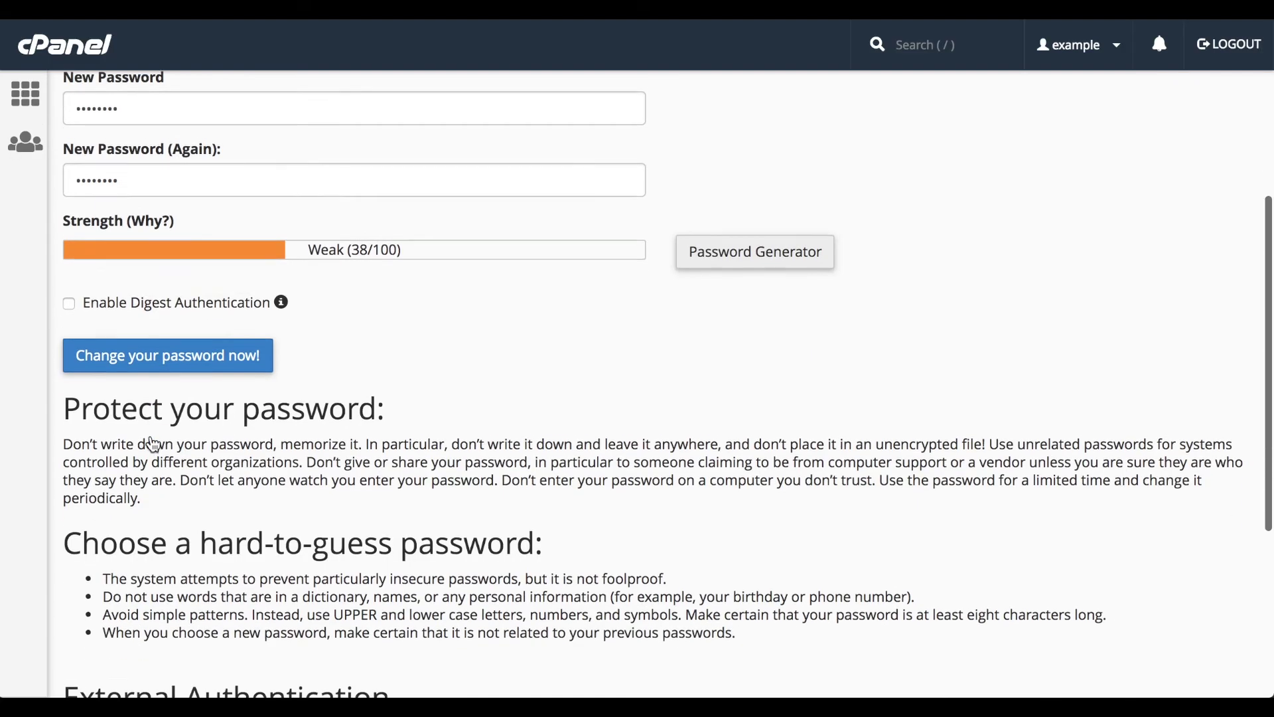
scroll(151, 436, "down", 1)
scroll(150, 437, "down", 1)
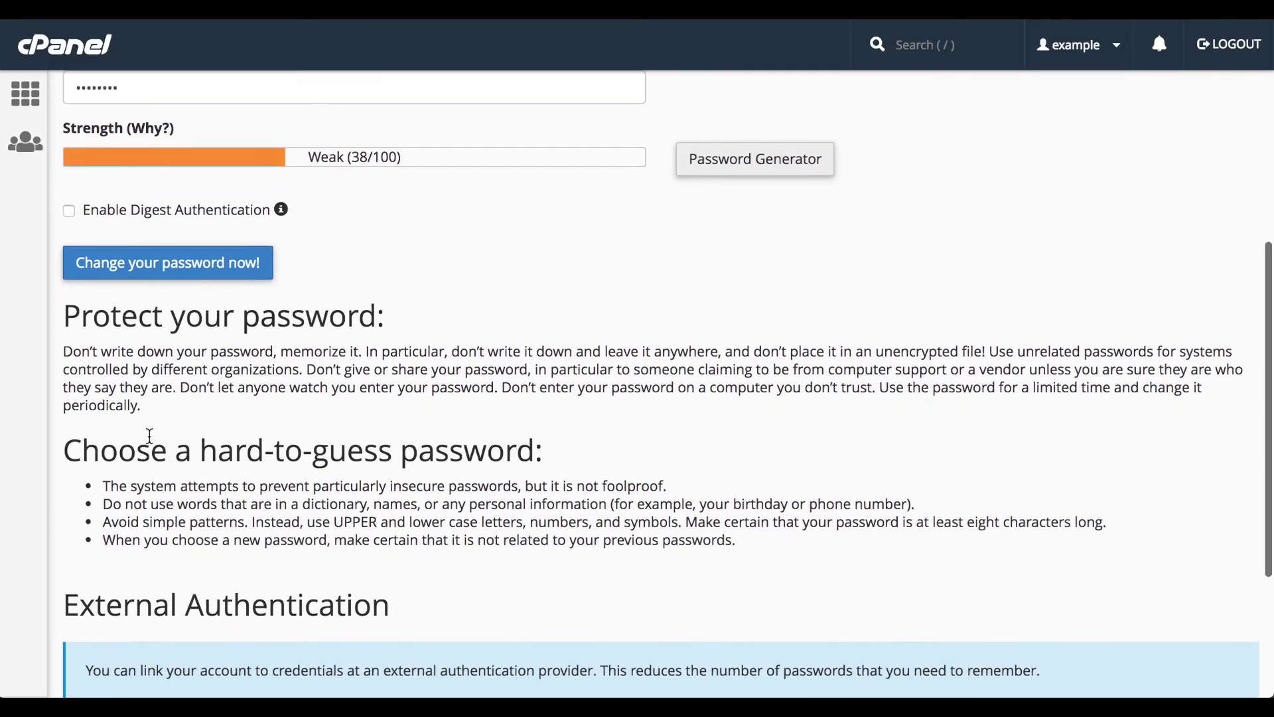
scroll(150, 437, "down", 2)
scroll(149, 438, "down", 1)
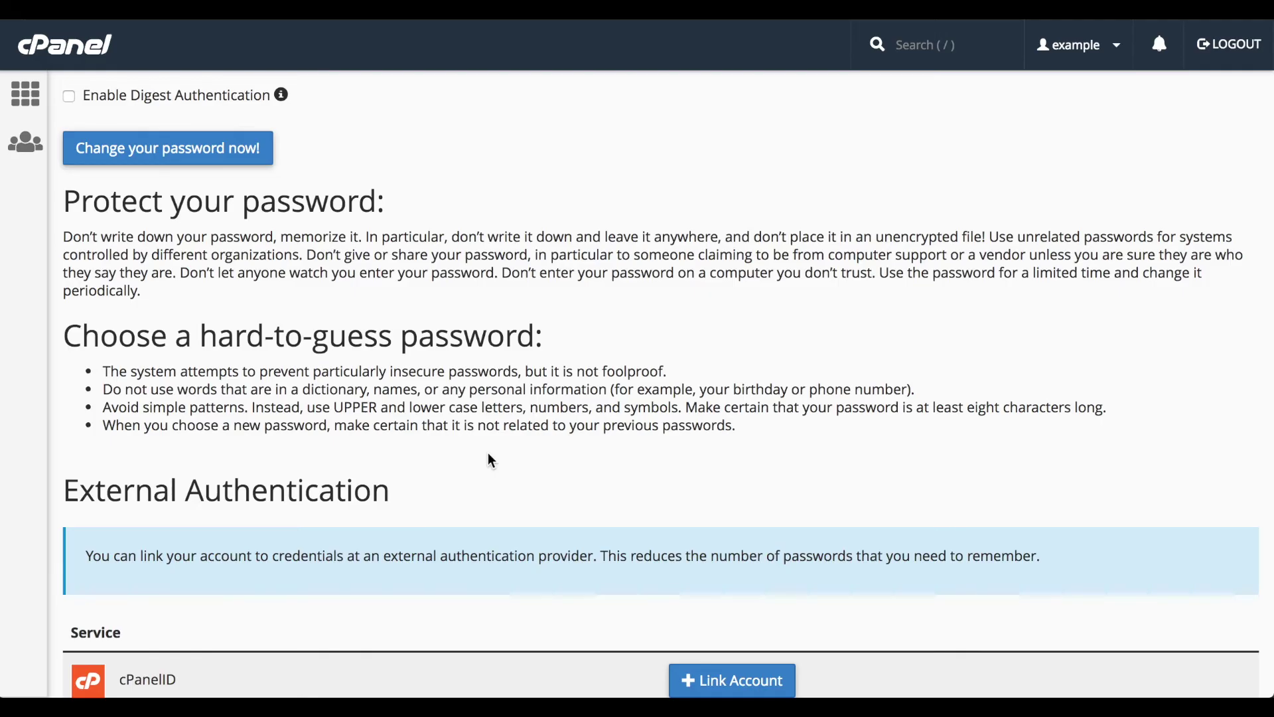
scroll(489, 459, "down", 2)
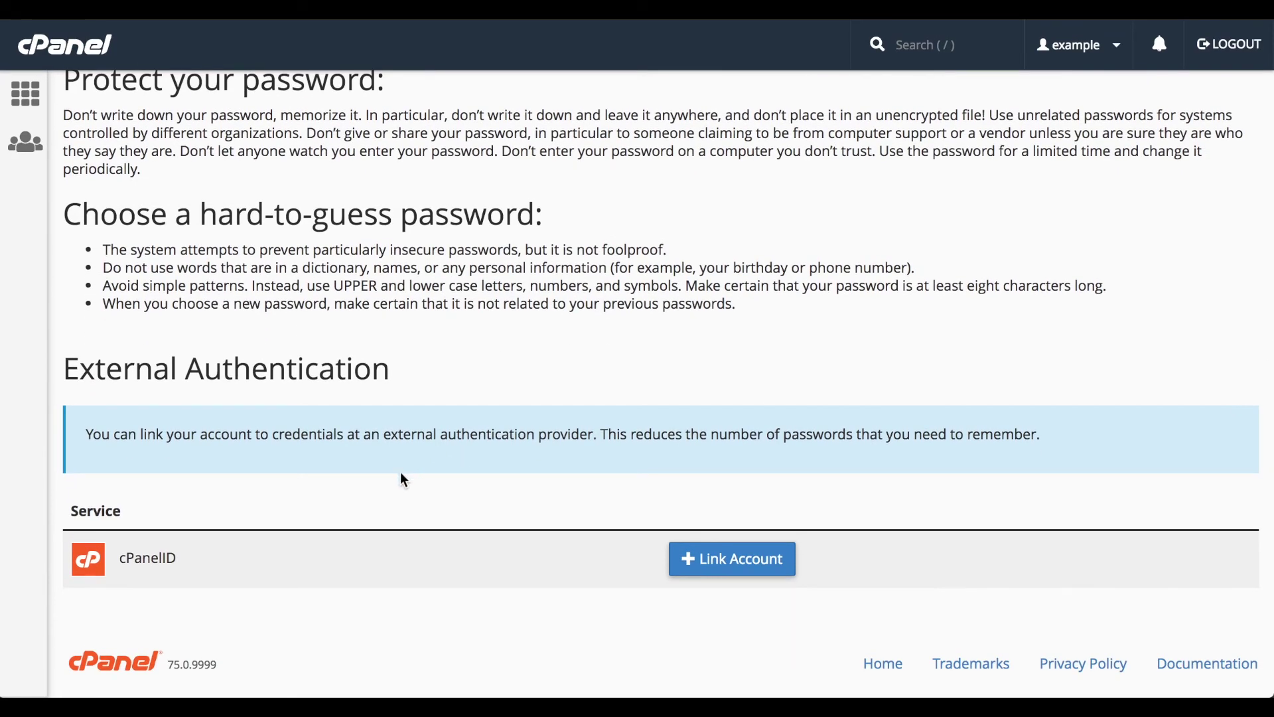
scroll(401, 479, "up", 5)
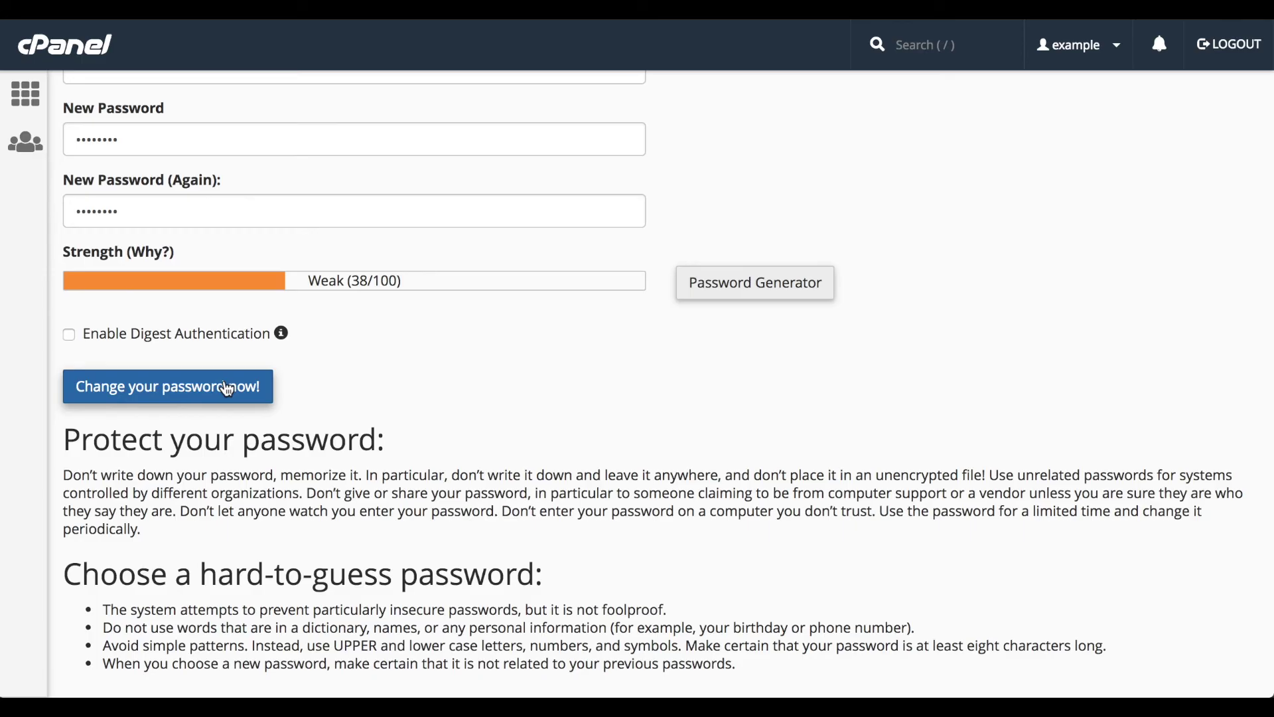
Submit the new password with 'Change your password now!'.
left_click(225, 387)
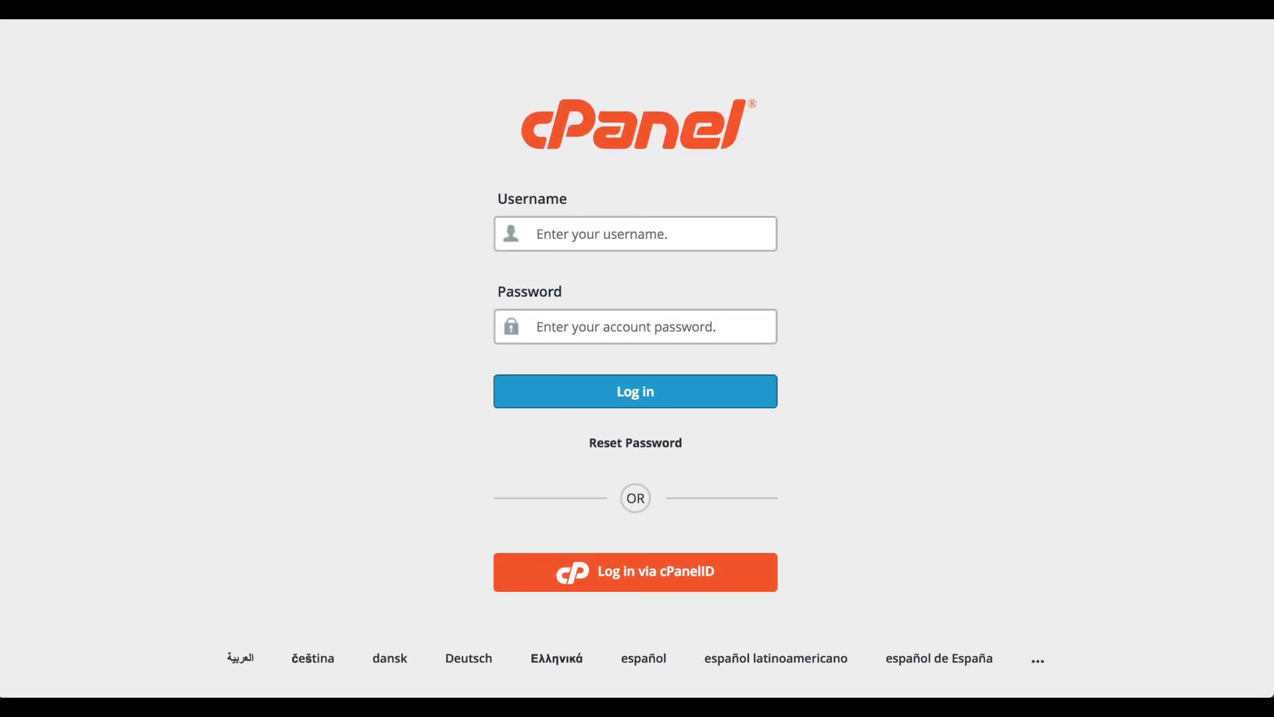
type("example")
Log in as 'example' using the new password.
key("Tab")
type("password")
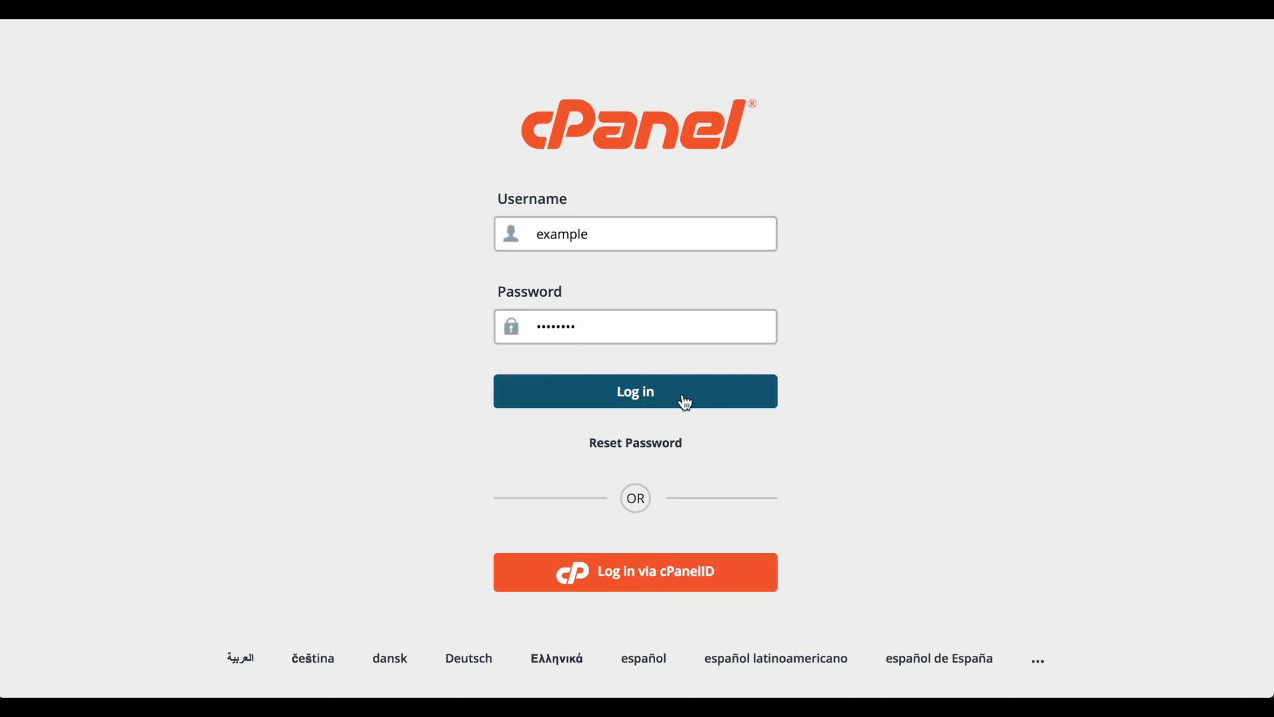
left_click(683, 396)
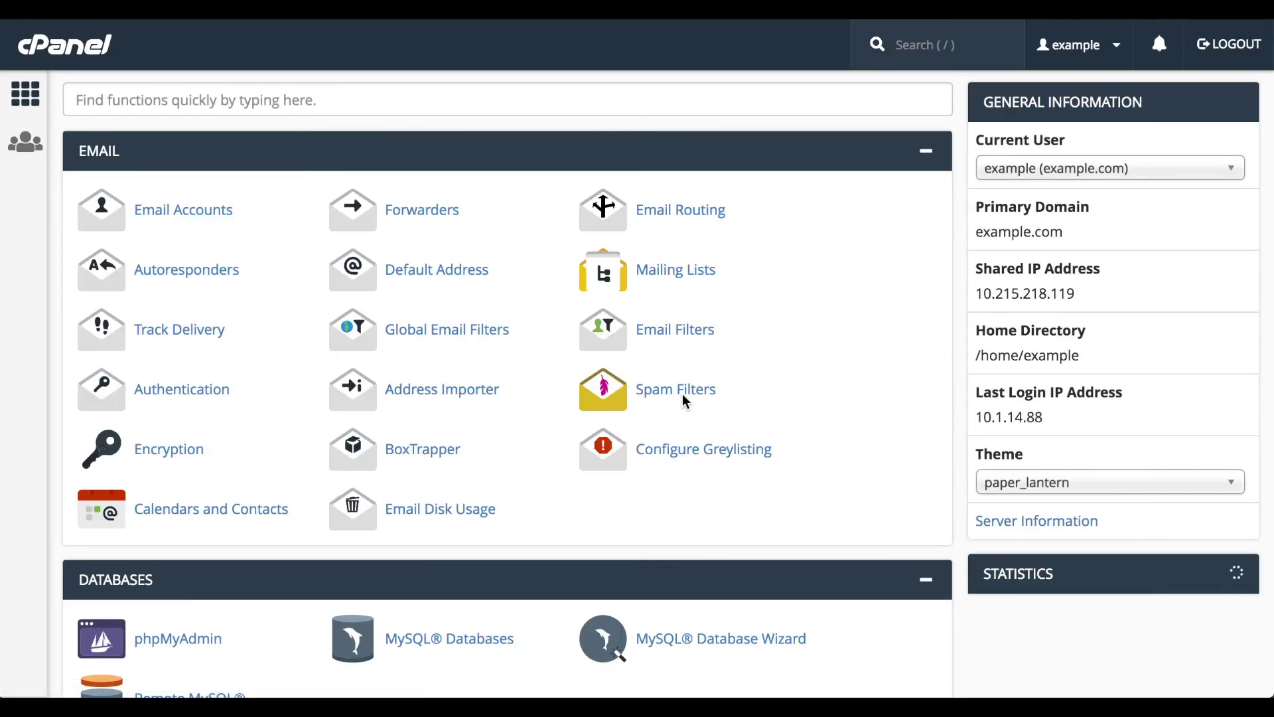